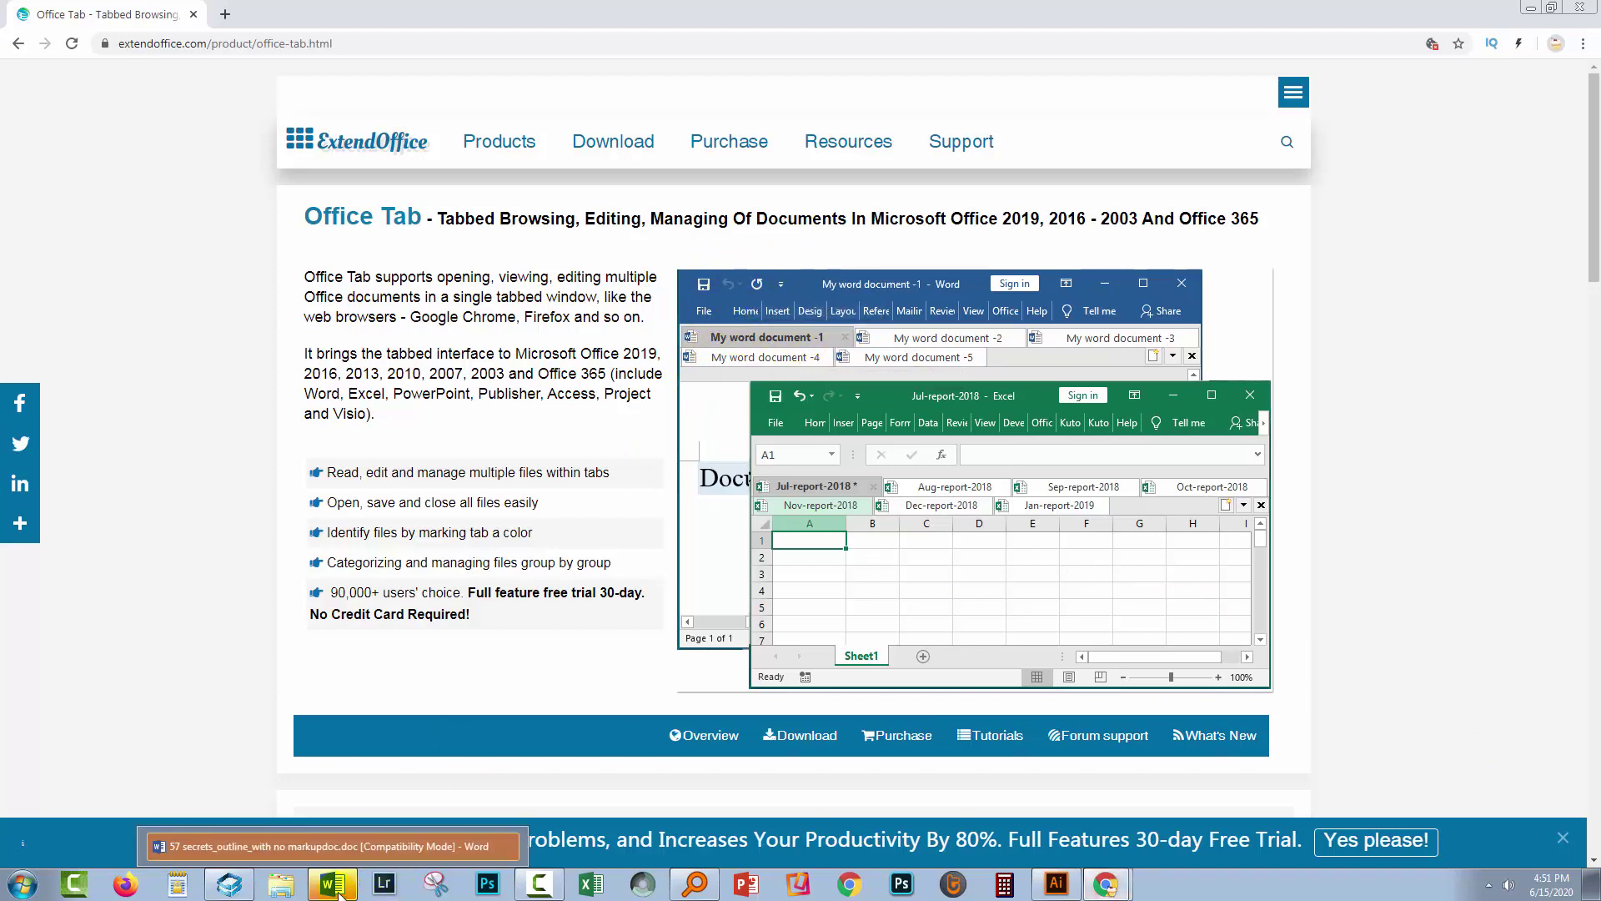
- Switch among the Document3, Brandi-Helen and 57 secrets tabs, ending on blank Document3
click(331, 846)
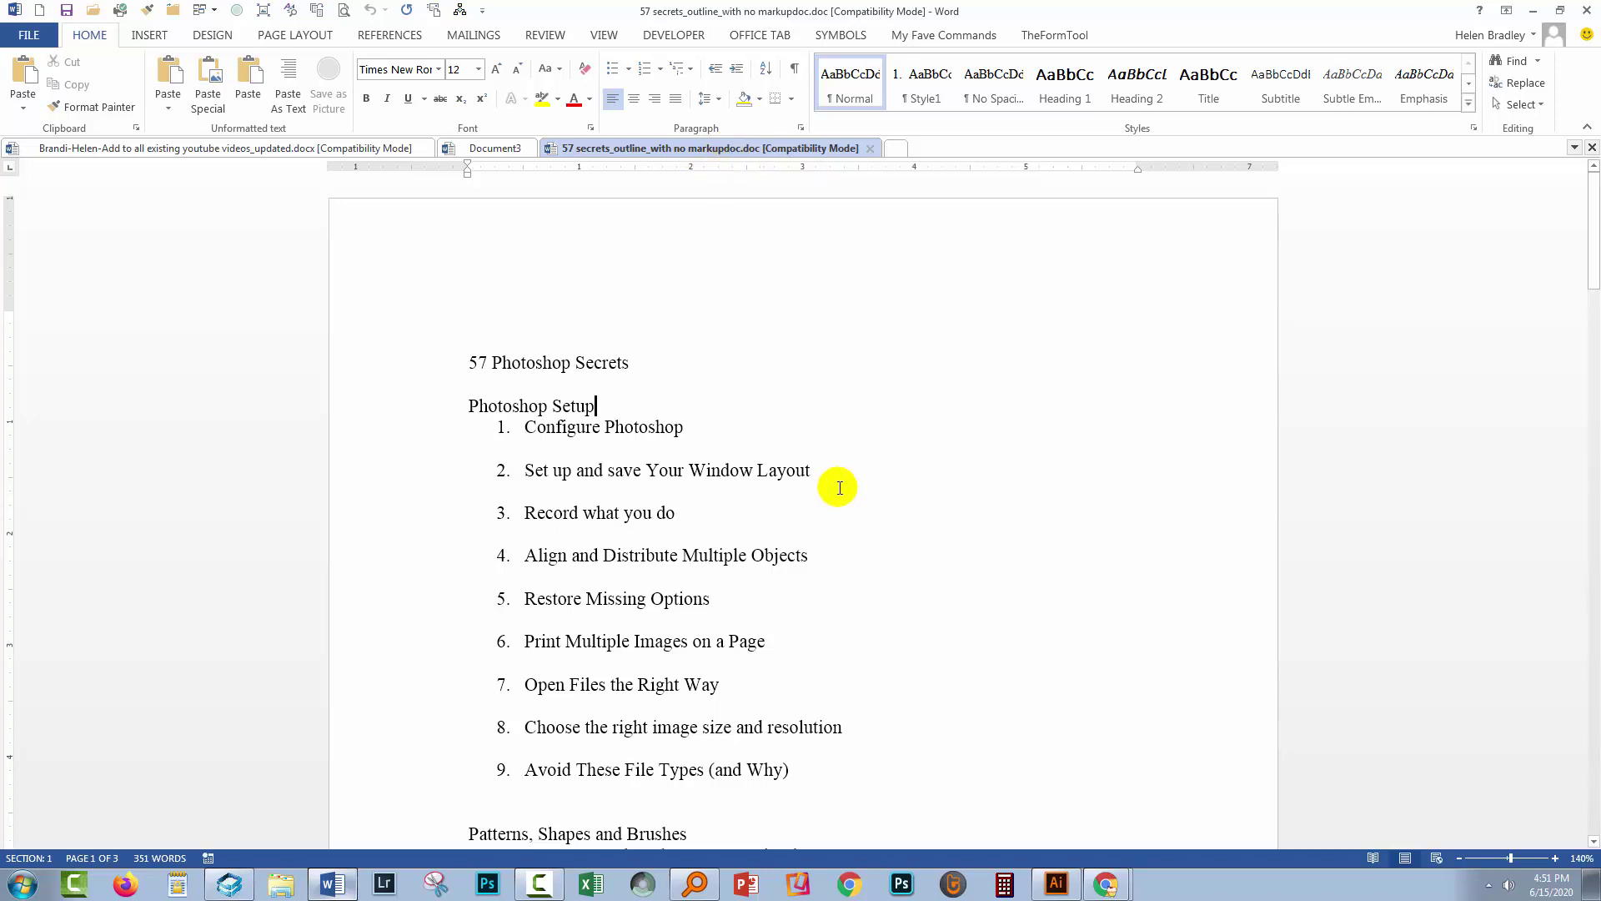
click(496, 151)
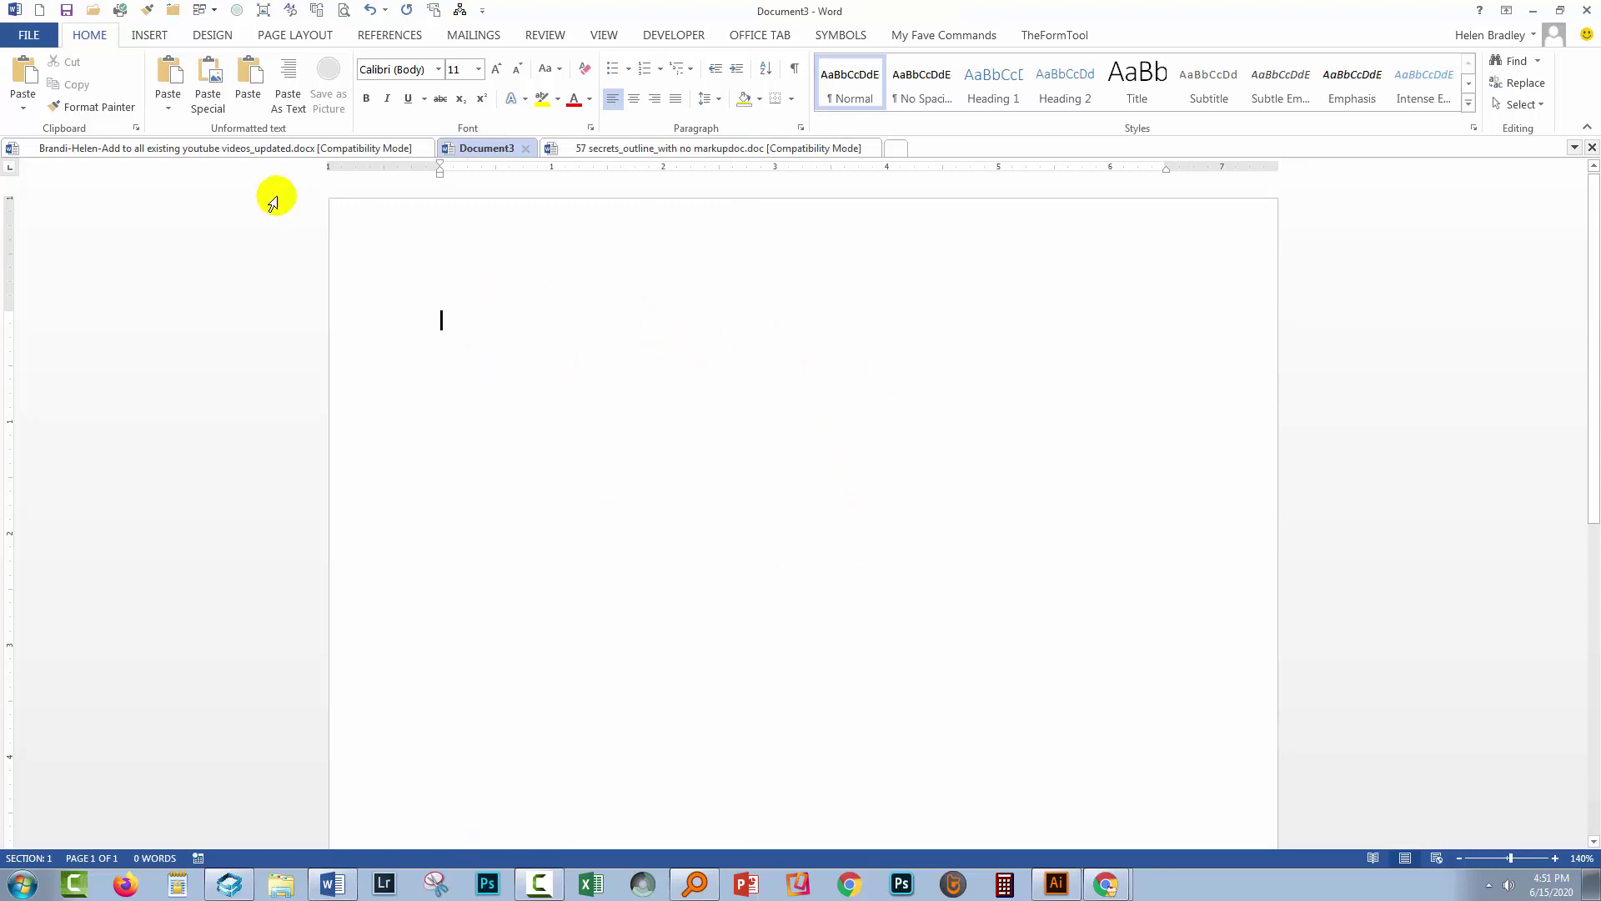
click(213, 150)
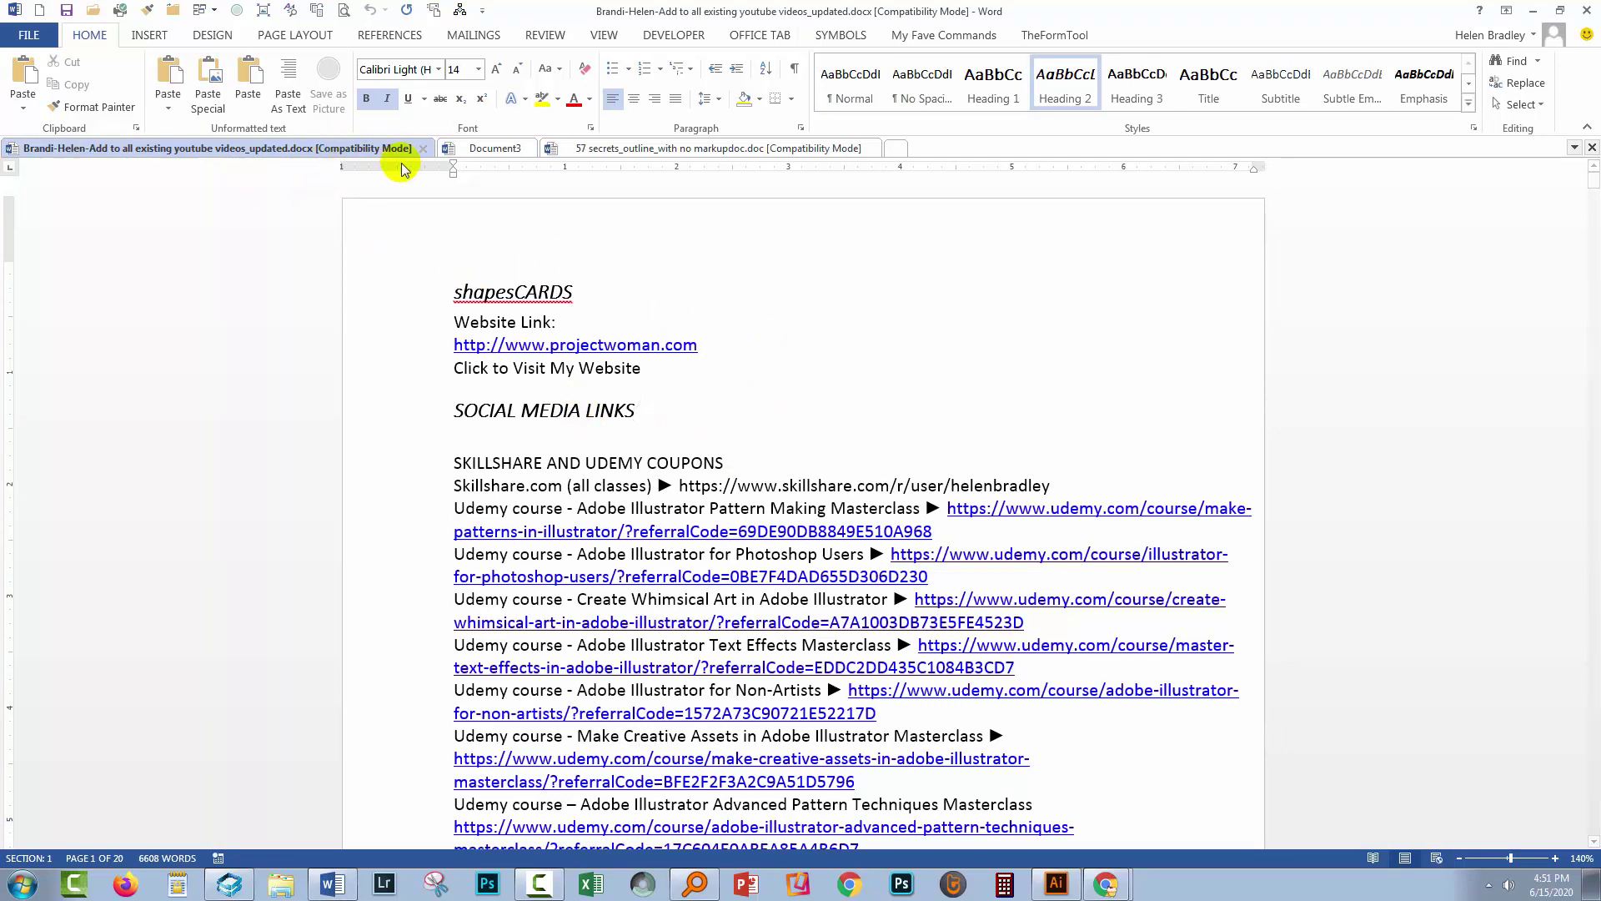
click(493, 148)
click(651, 148)
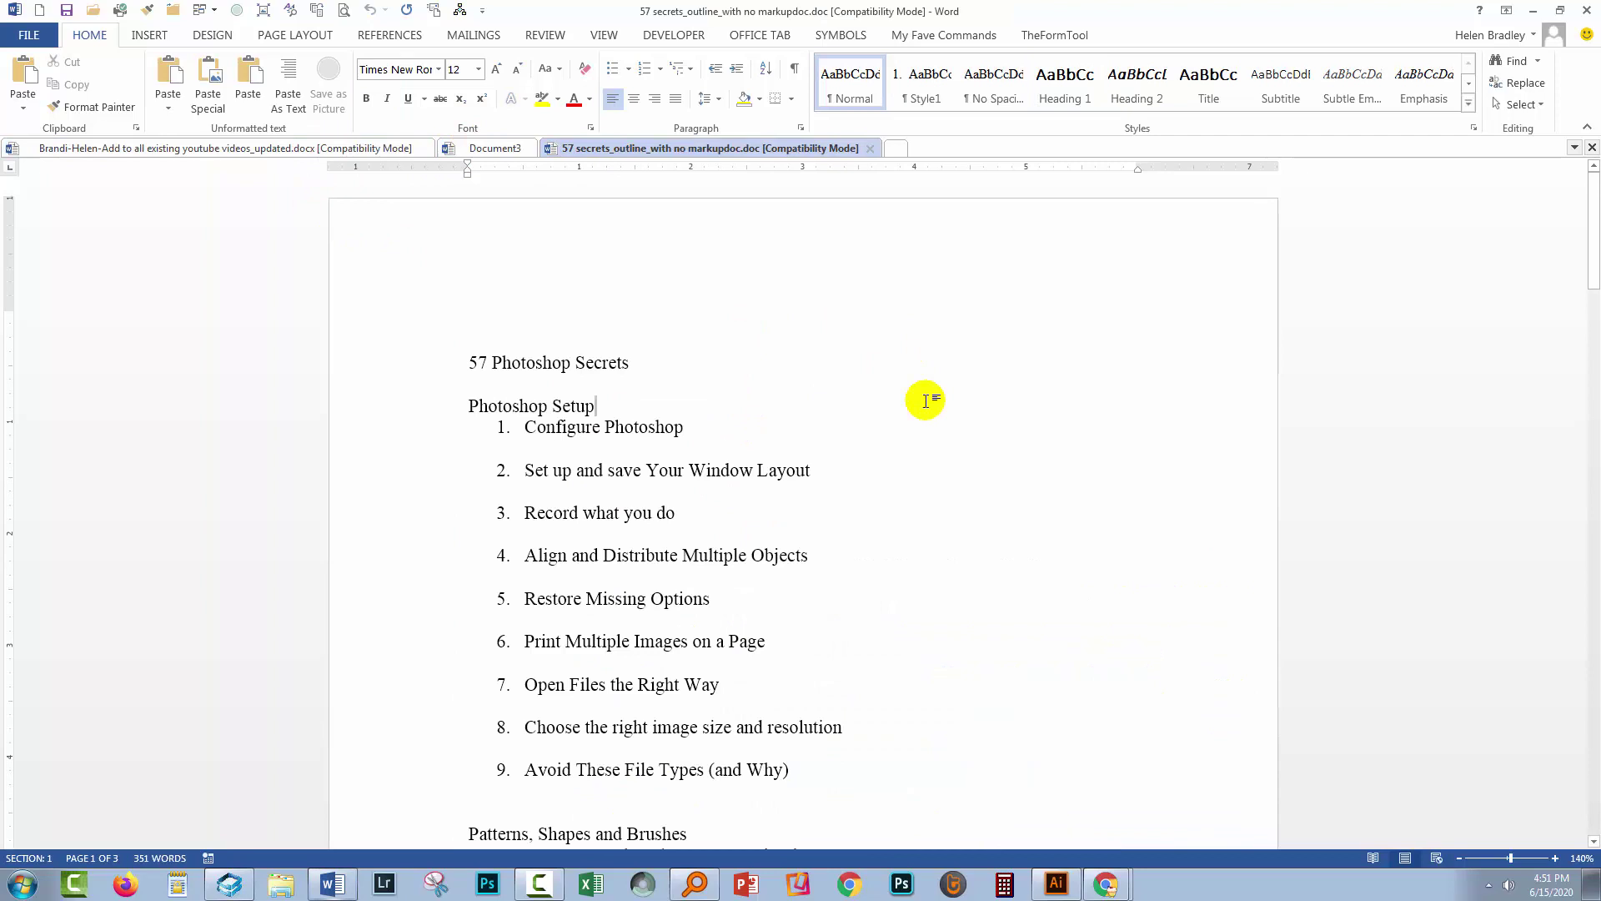
click(492, 148)
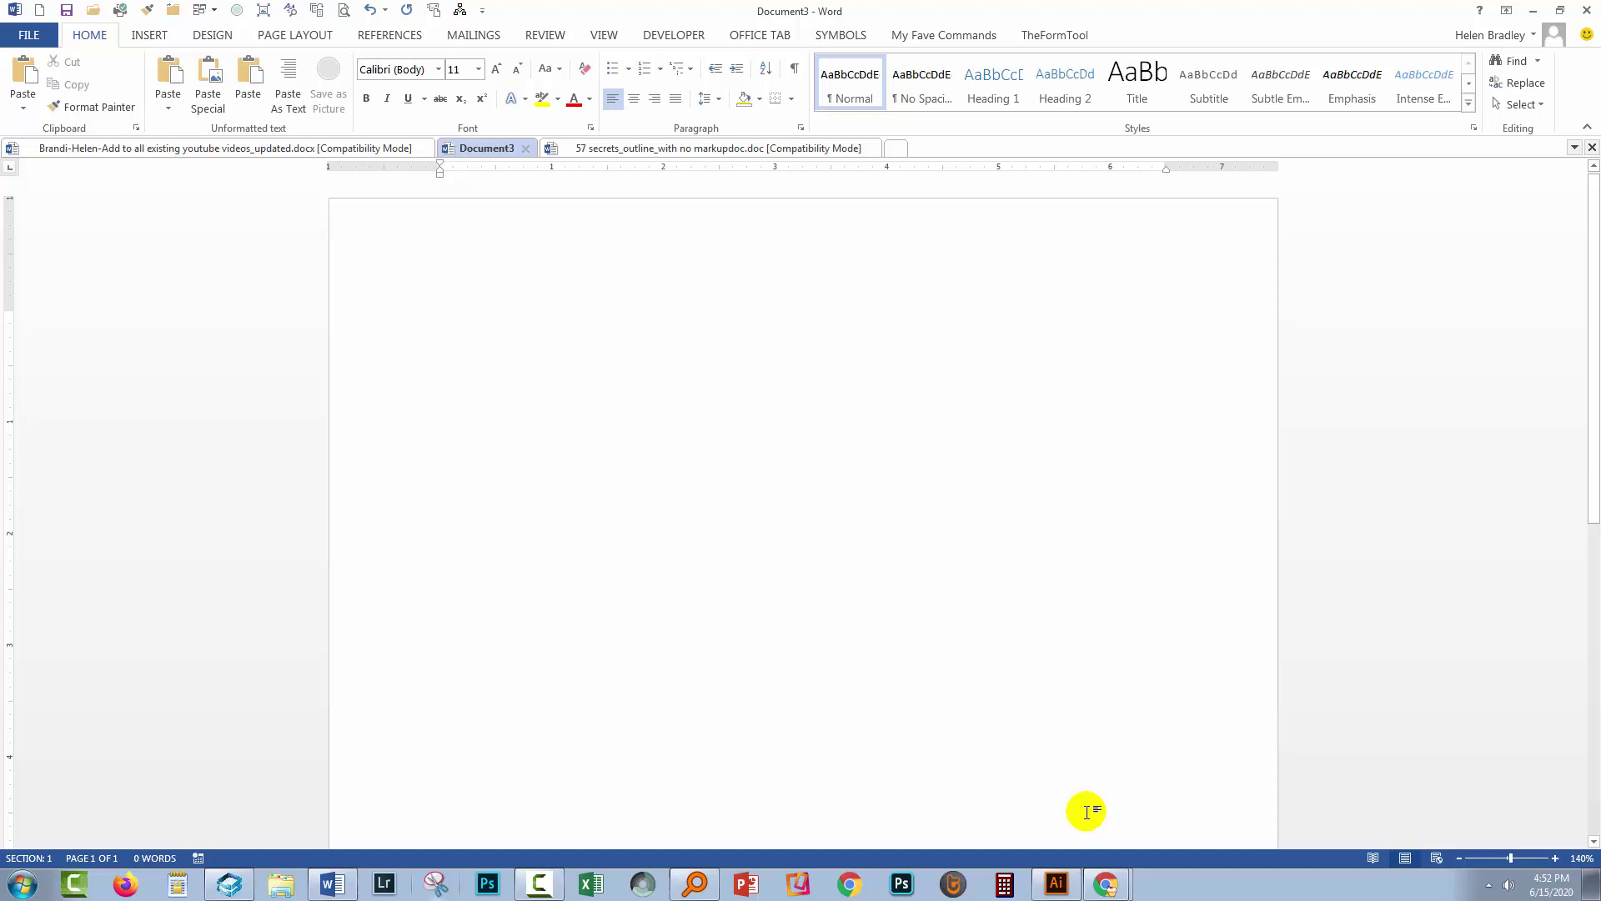
click(1104, 885)
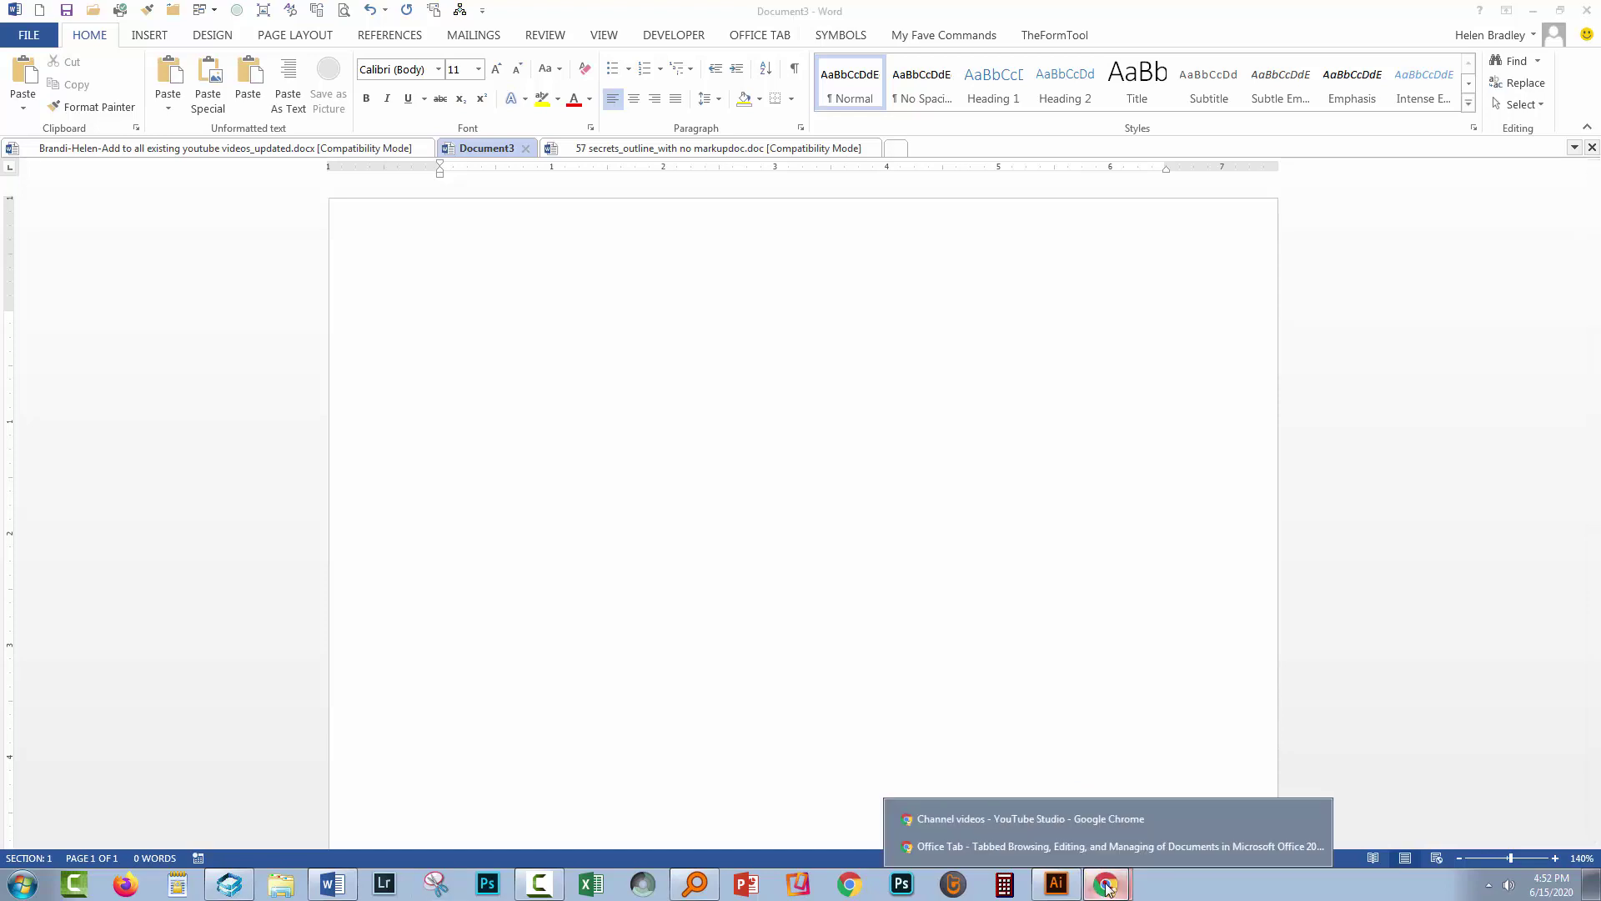
- Bring the Office Tab product page forward from Chrome's taskbar thumbnails
click(1061, 846)
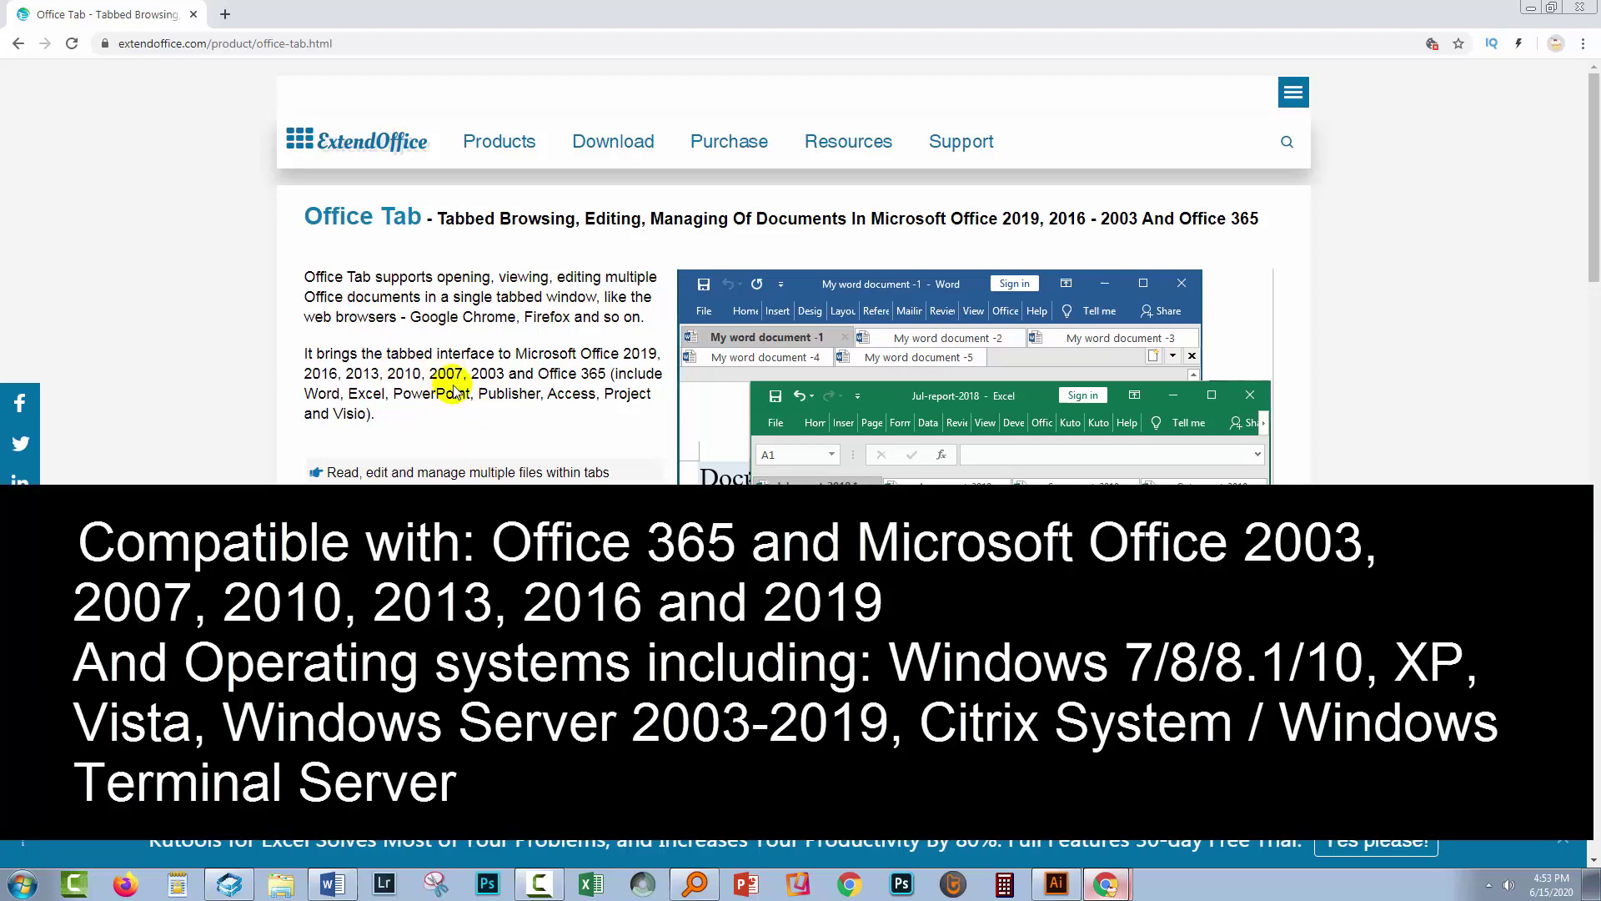
mouse_move(730, 141)
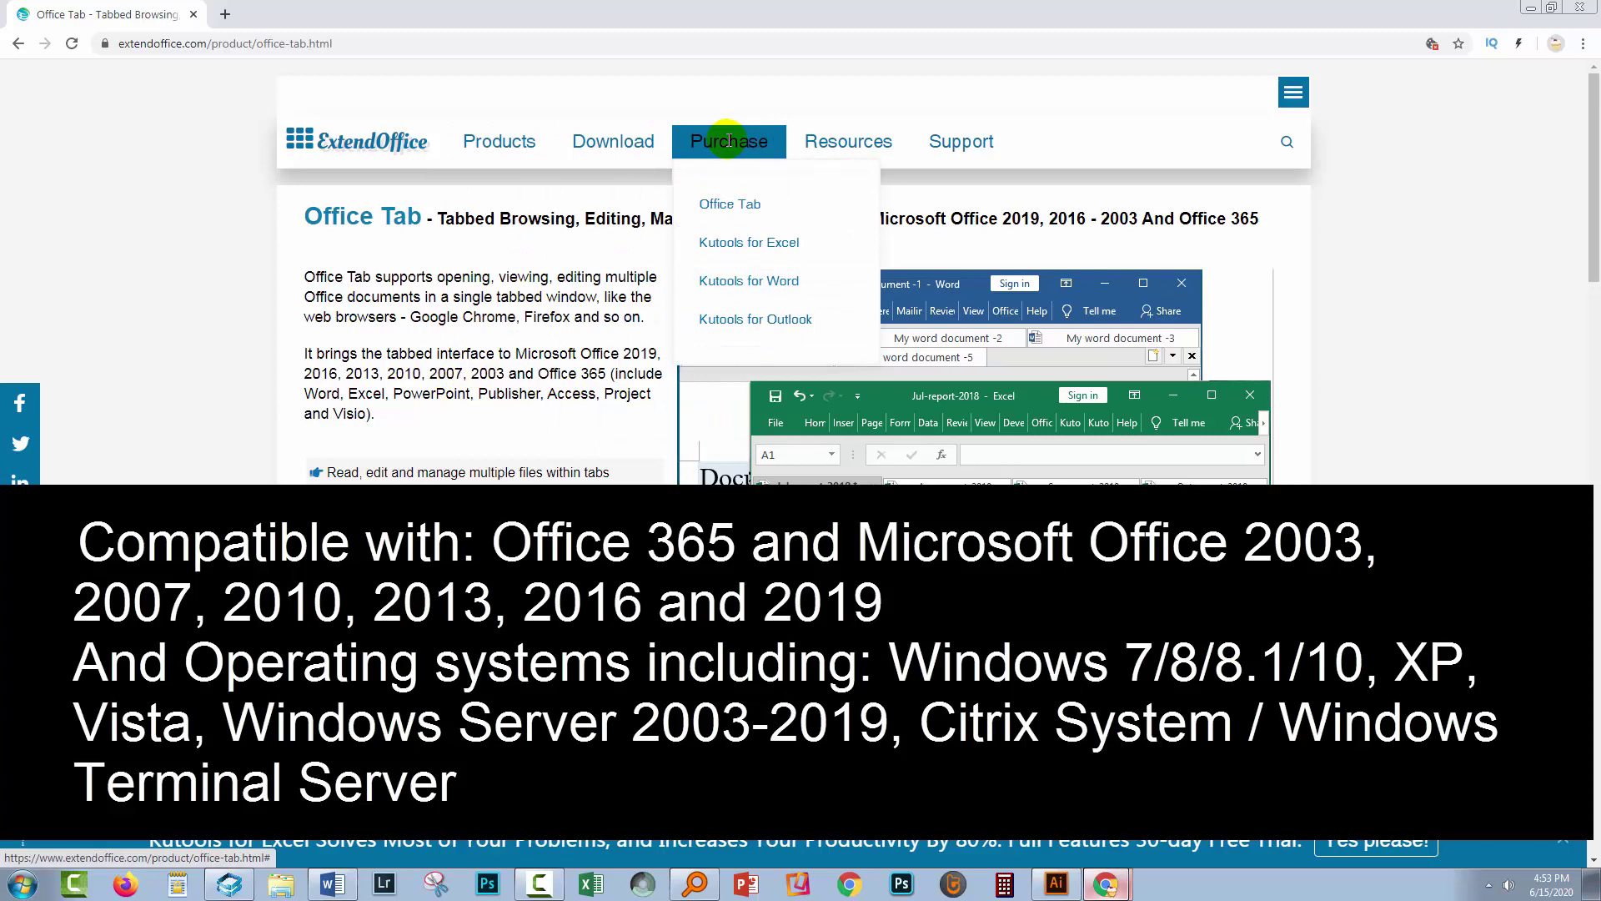
- Open the Purchase Office Tab page listing both editions with their prices
click(732, 211)
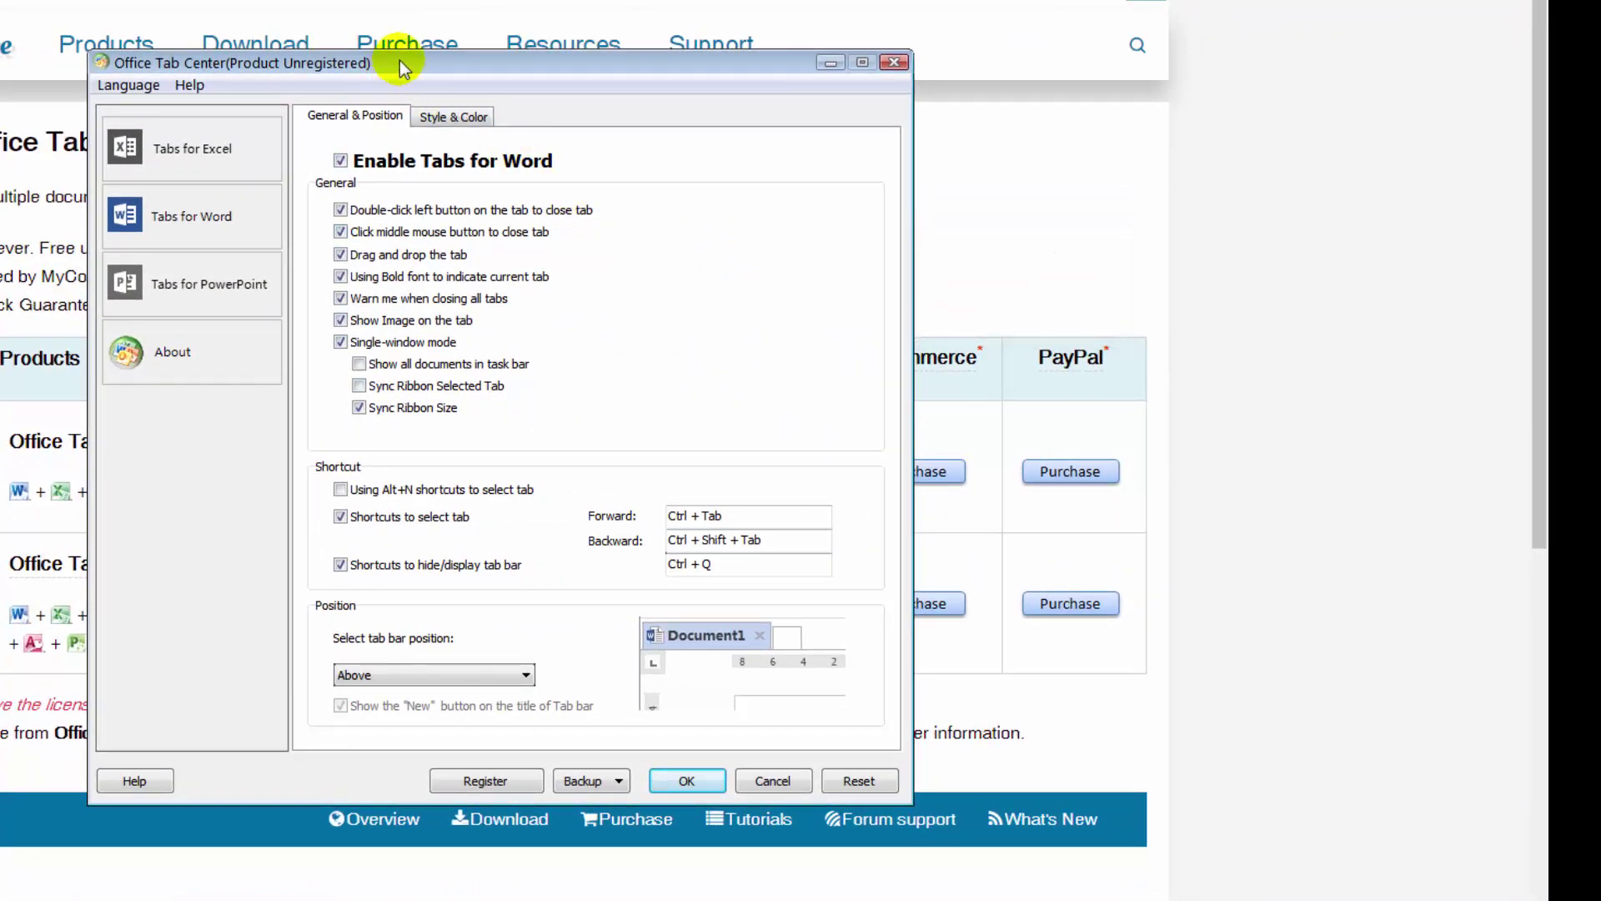
- Move the settings window into view and set Word's tab bar position to Left
drag(400, 64, 548, 150)
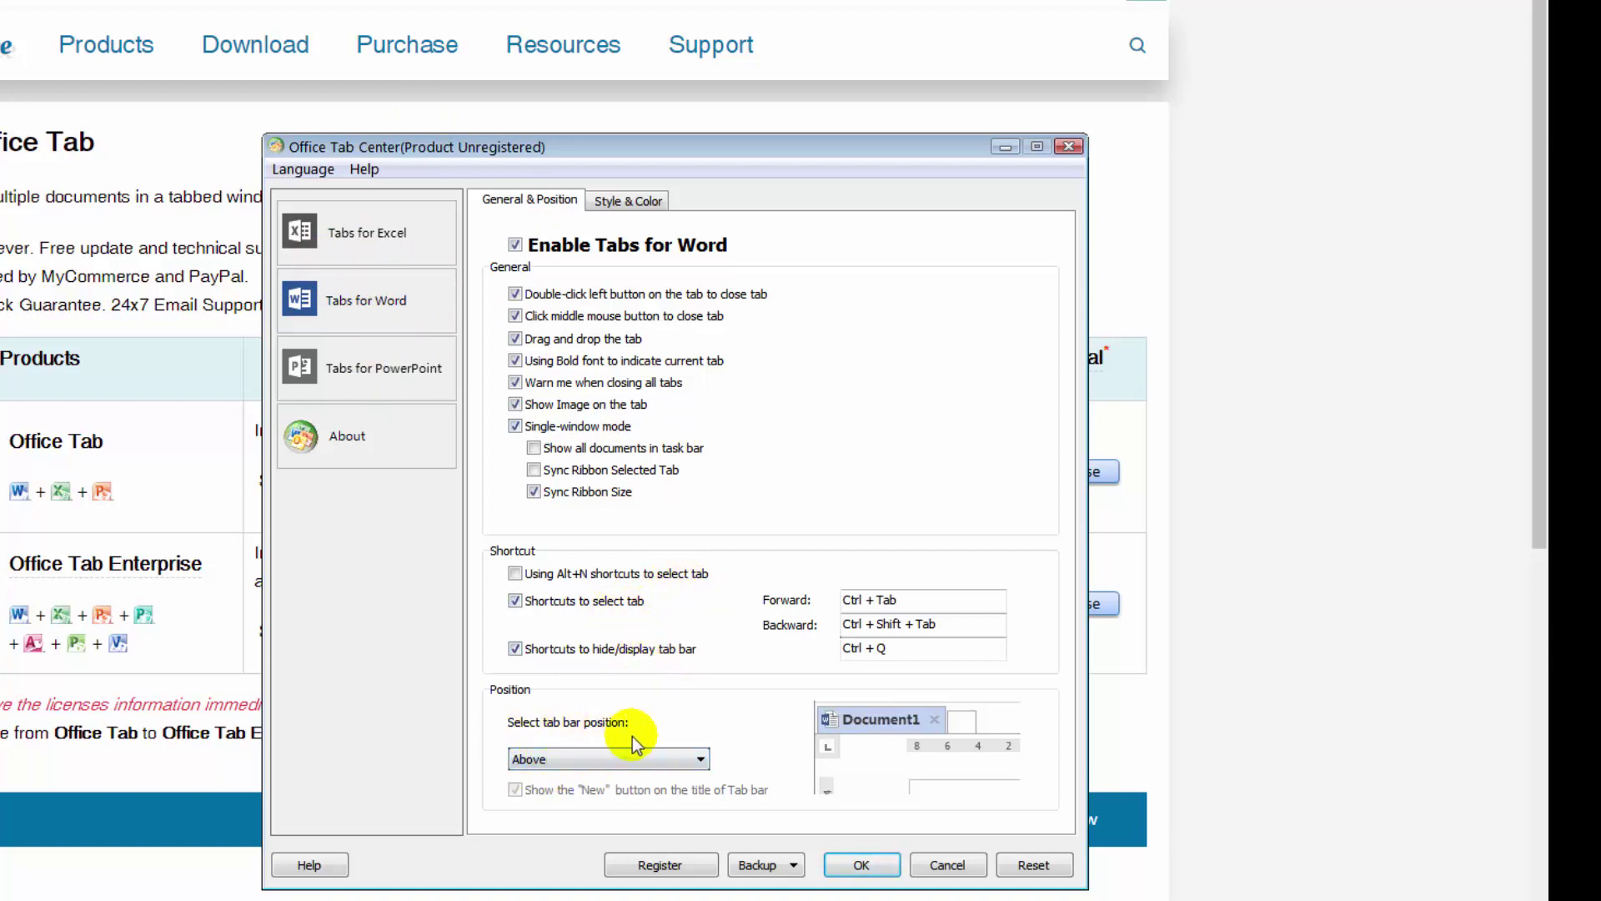
click(702, 758)
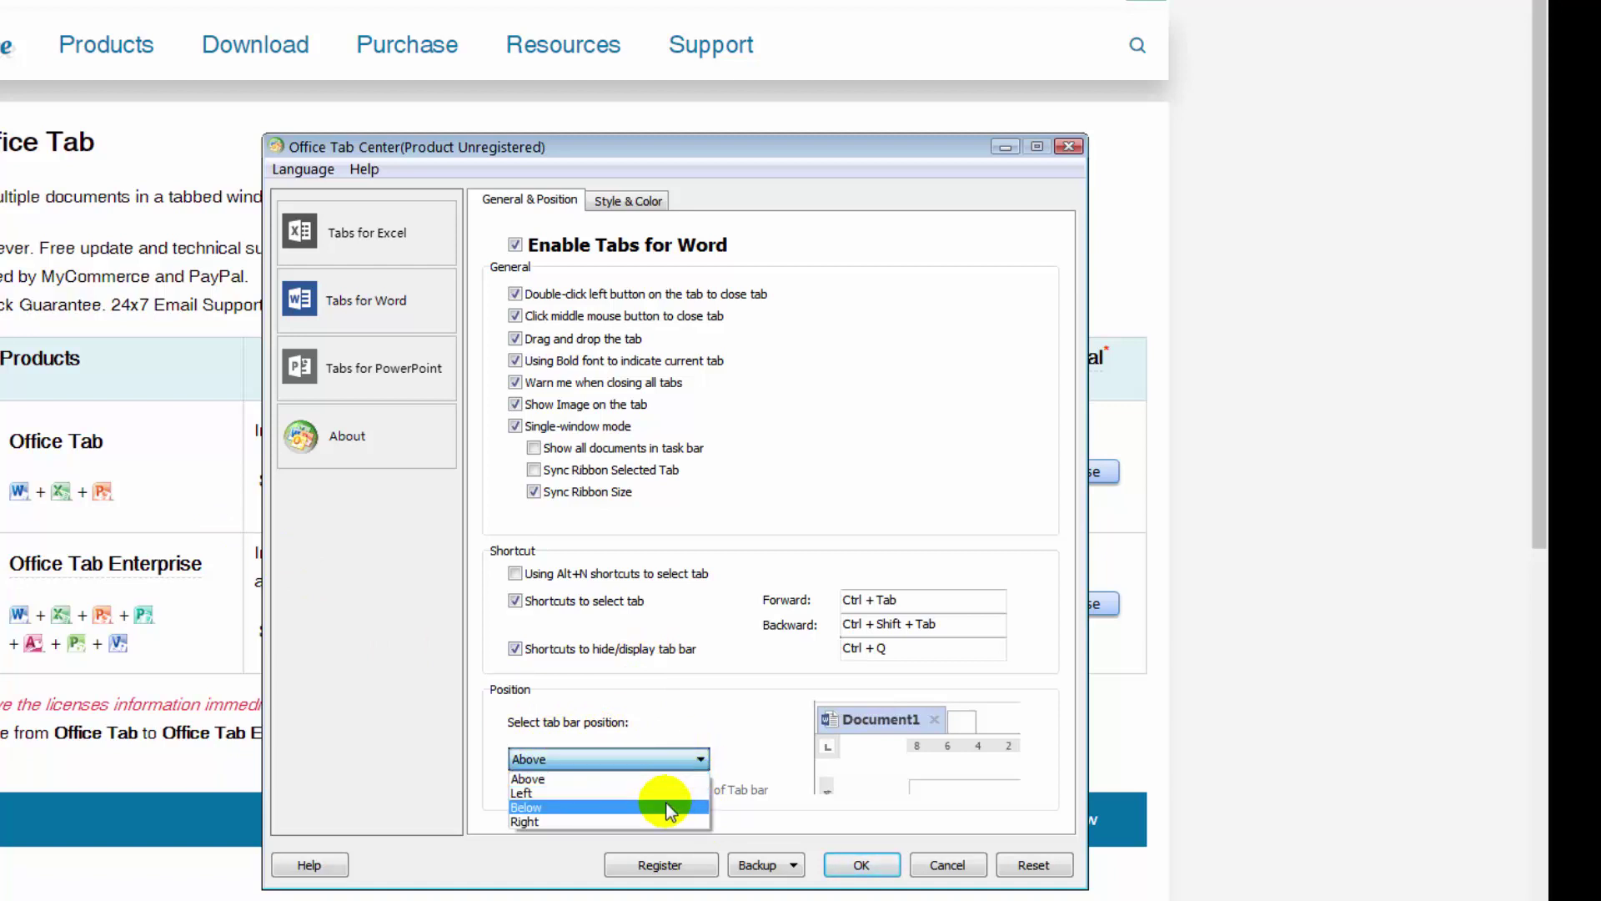
click(691, 763)
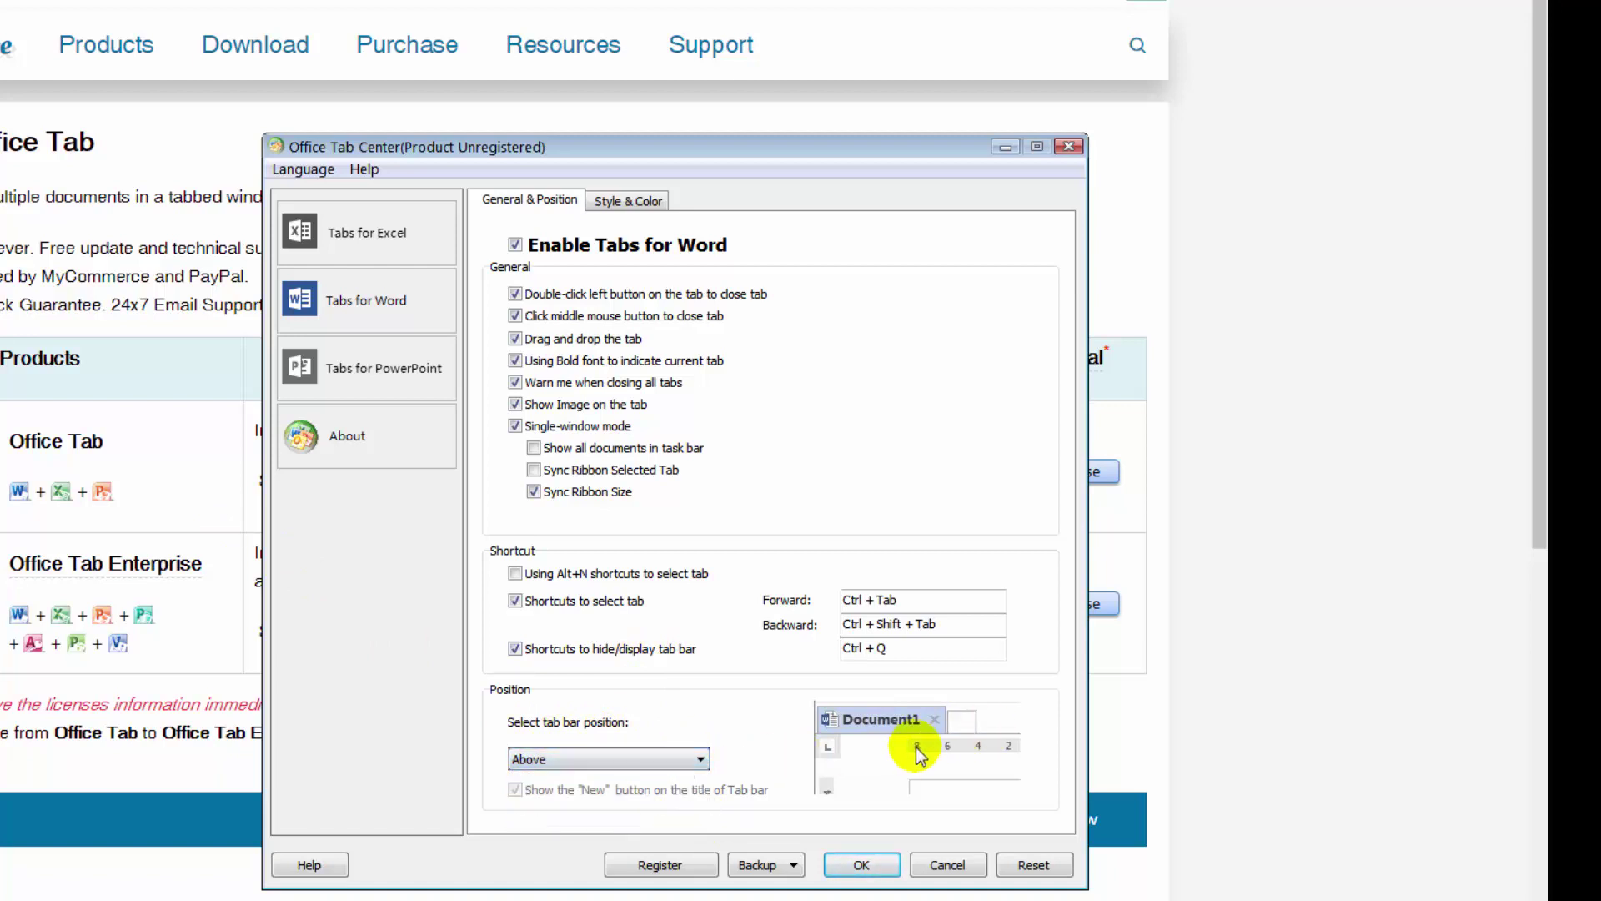
click(702, 759)
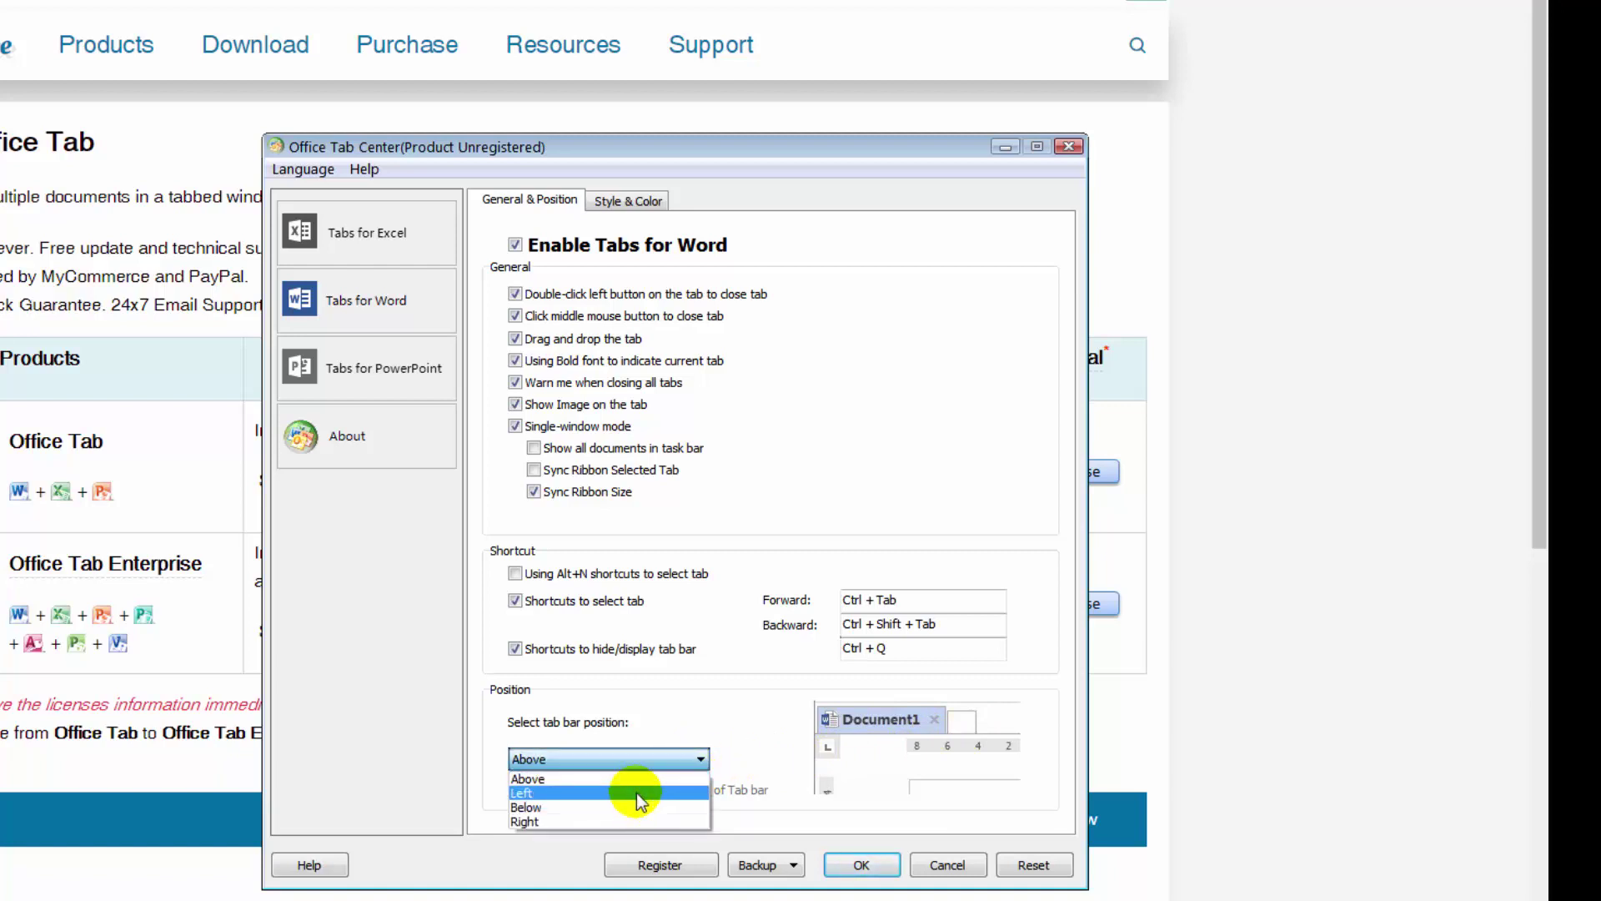
click(550, 779)
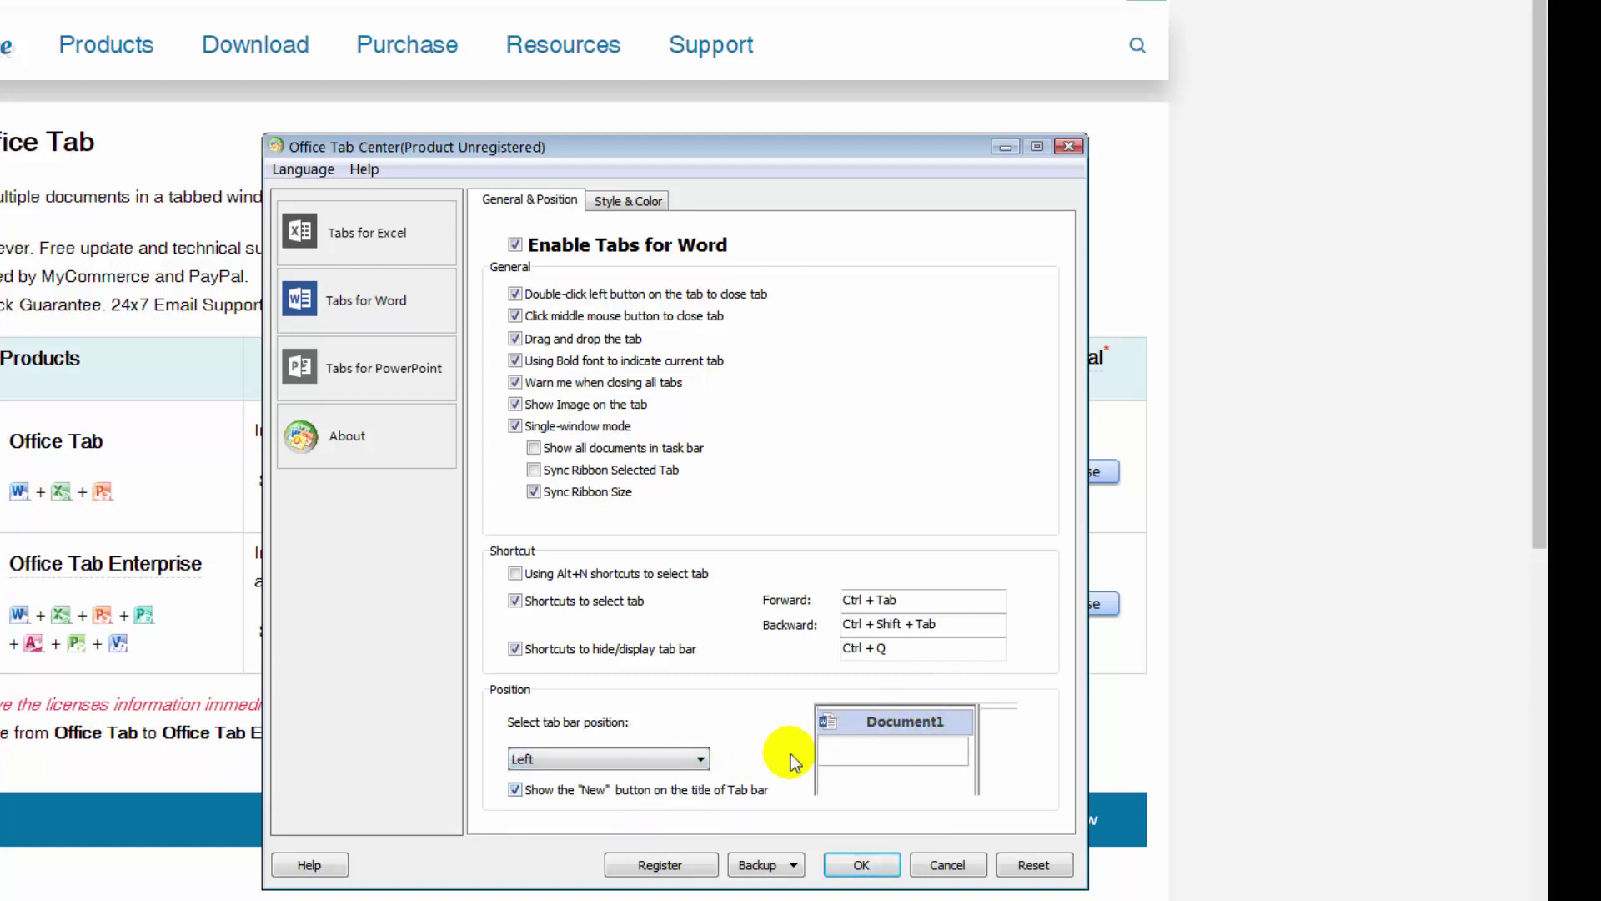
- Preview the tab bar Below the document, then set it back to Above
click(692, 760)
click(525, 807)
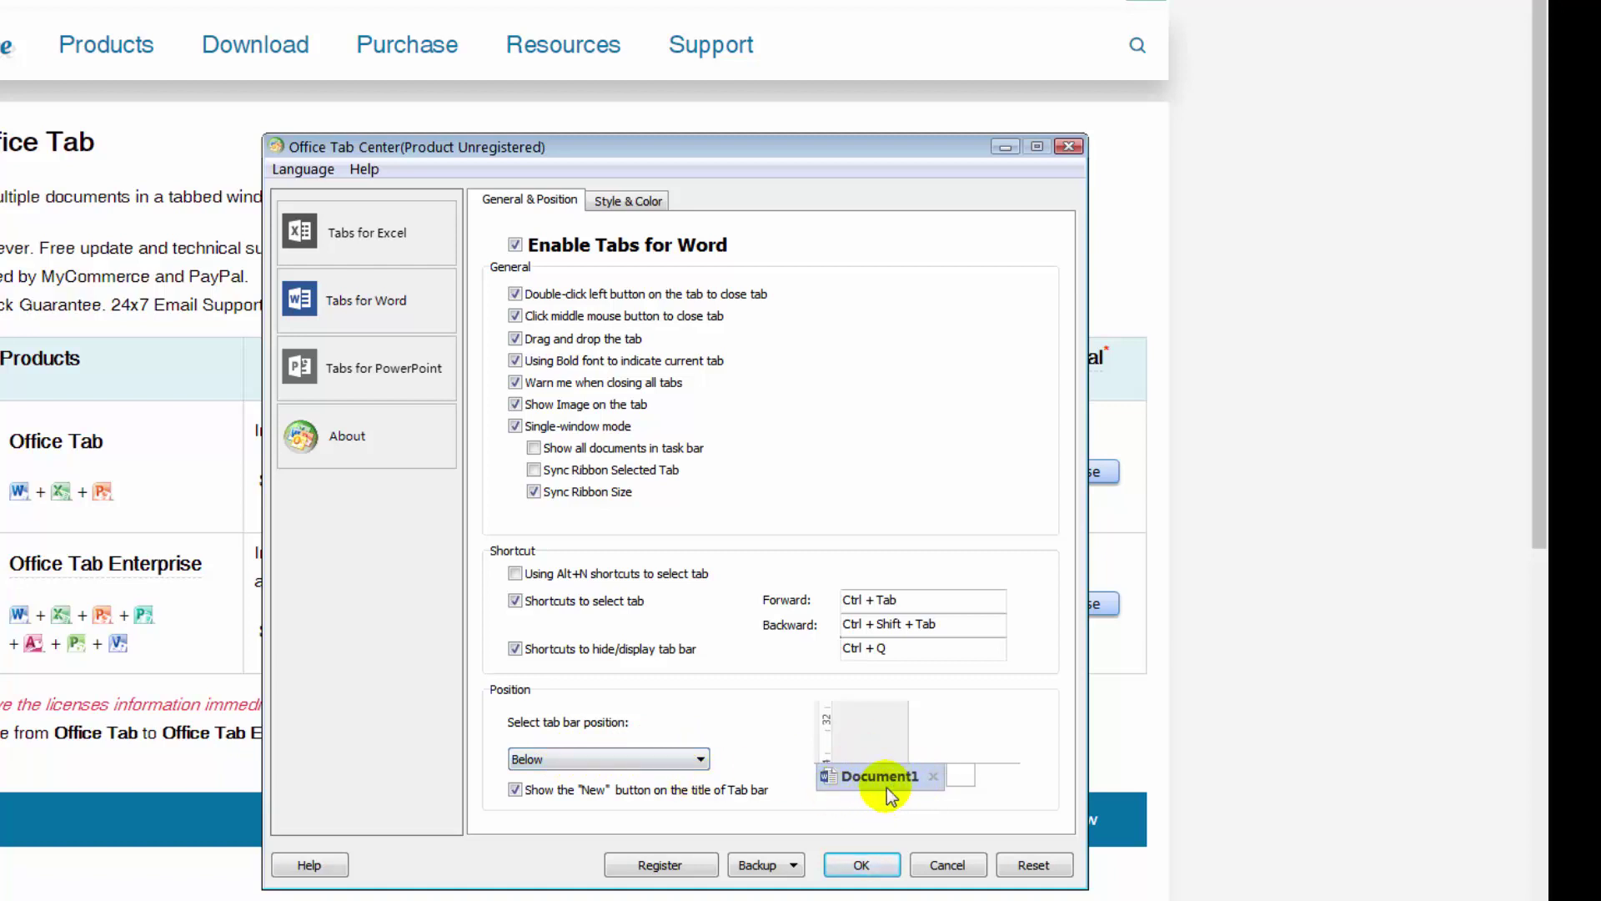
click(641, 759)
click(629, 778)
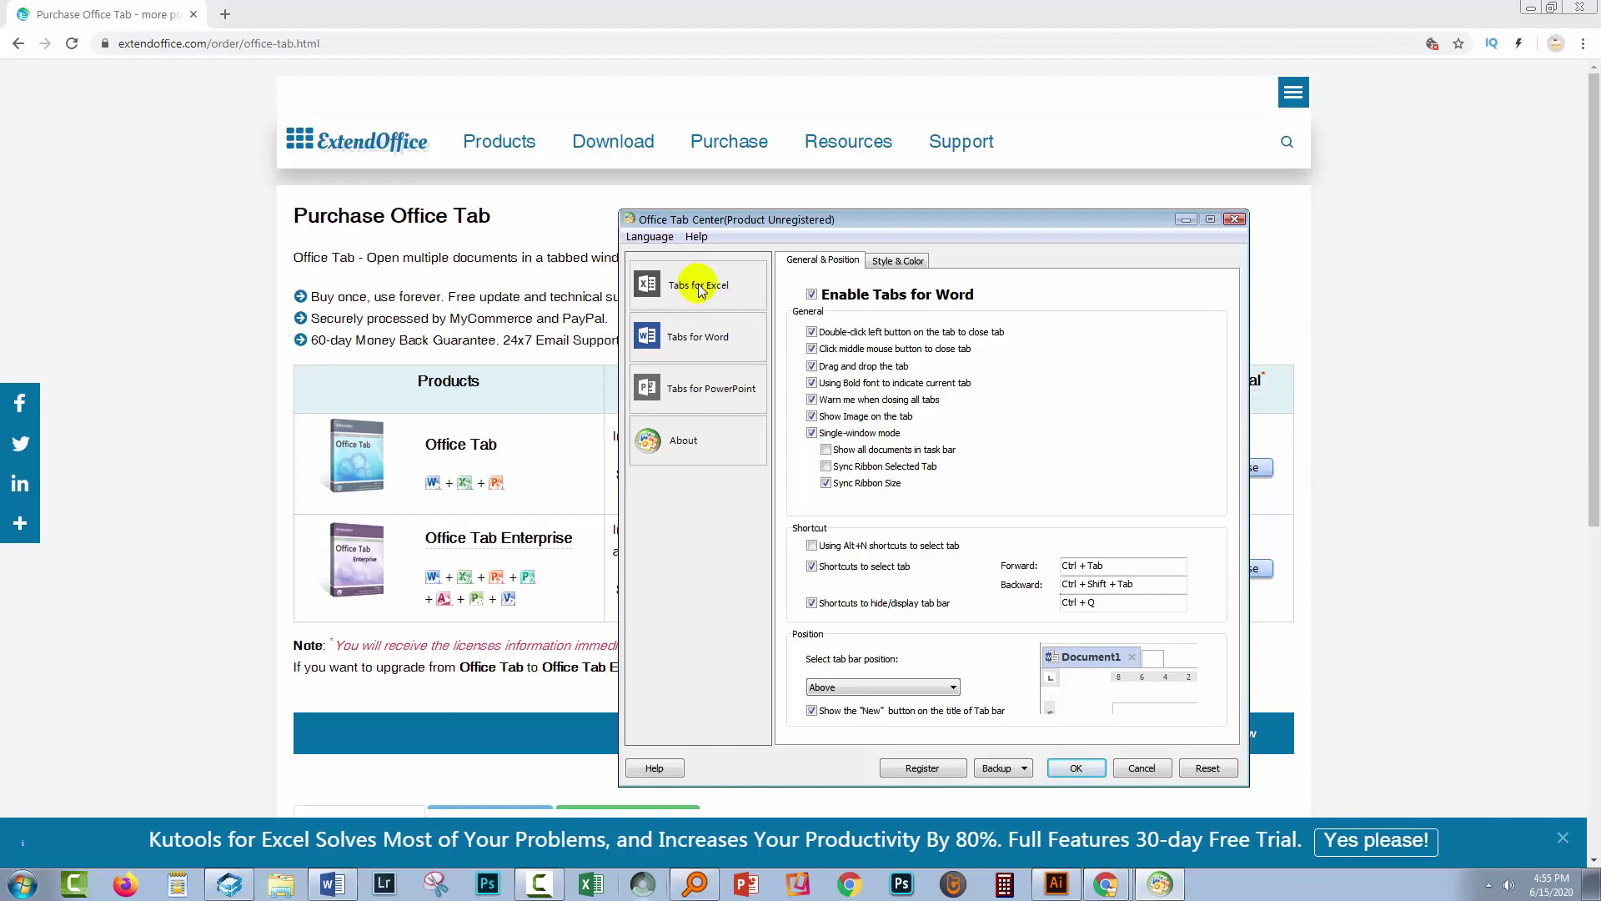
- Review the Style & Color settings for Tabs for Word, then close Office Tab Center
click(898, 260)
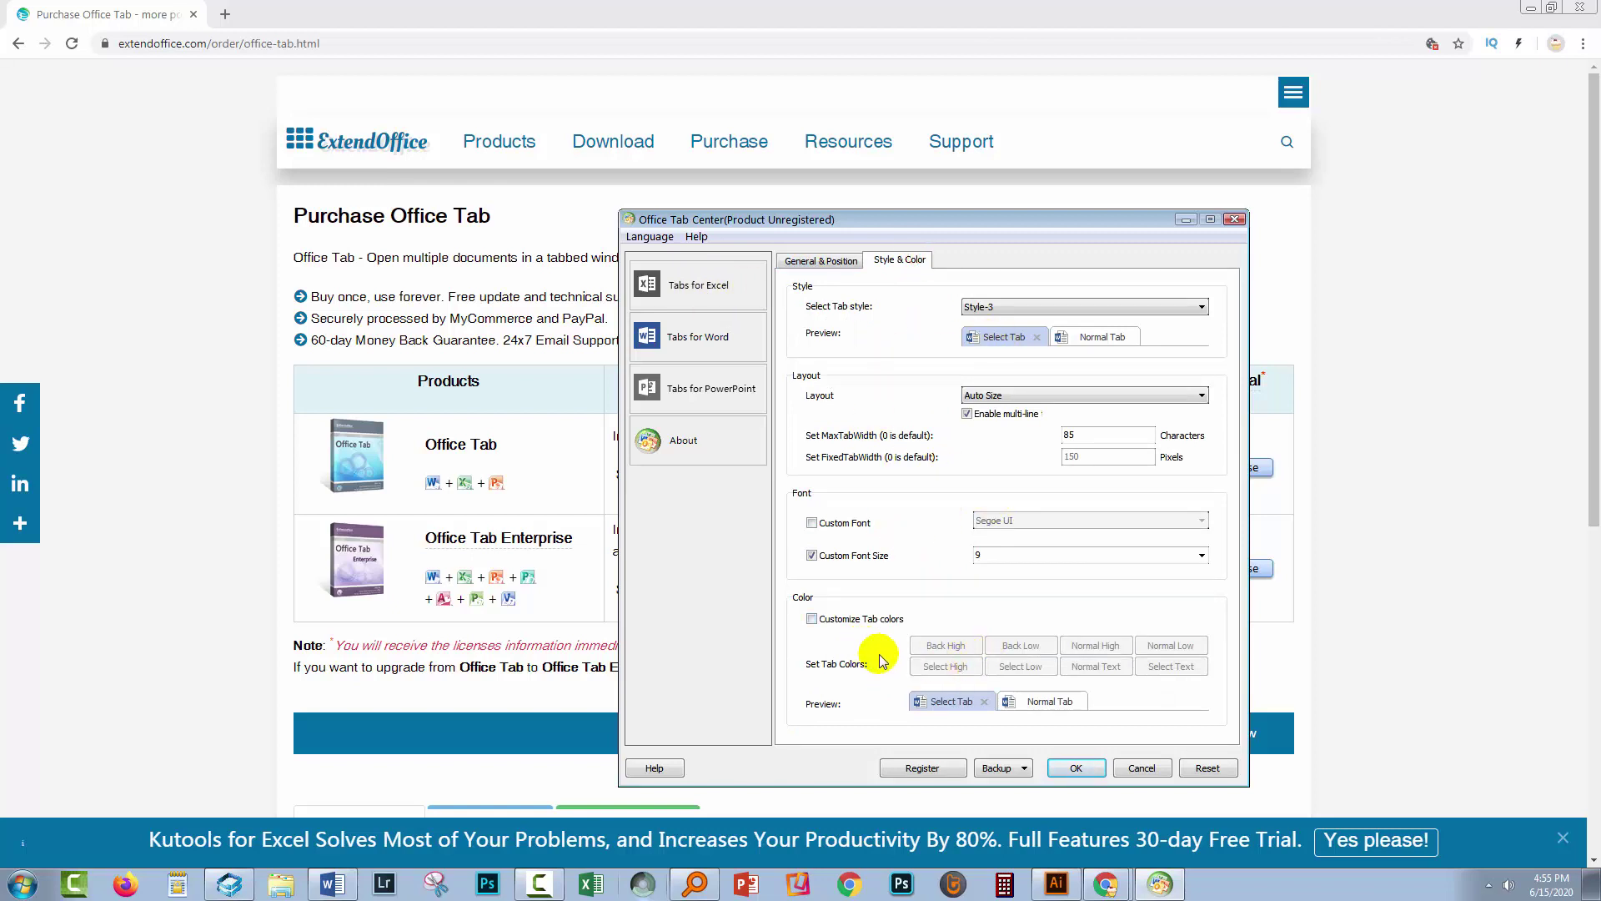
click(715, 340)
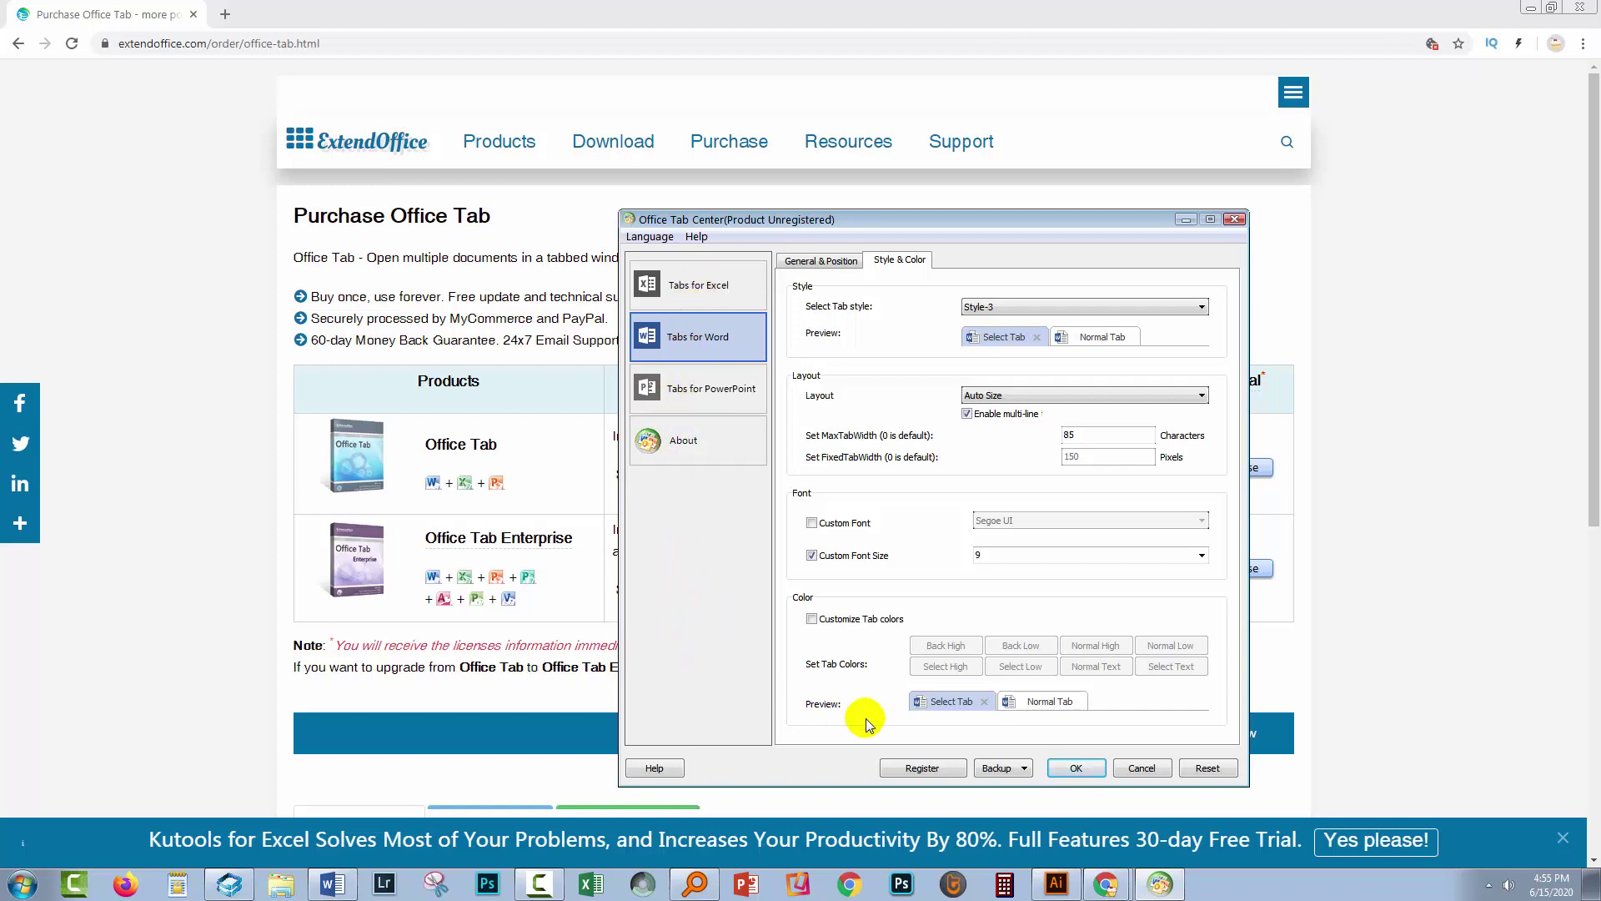
click(1077, 767)
mouse_move(332, 884)
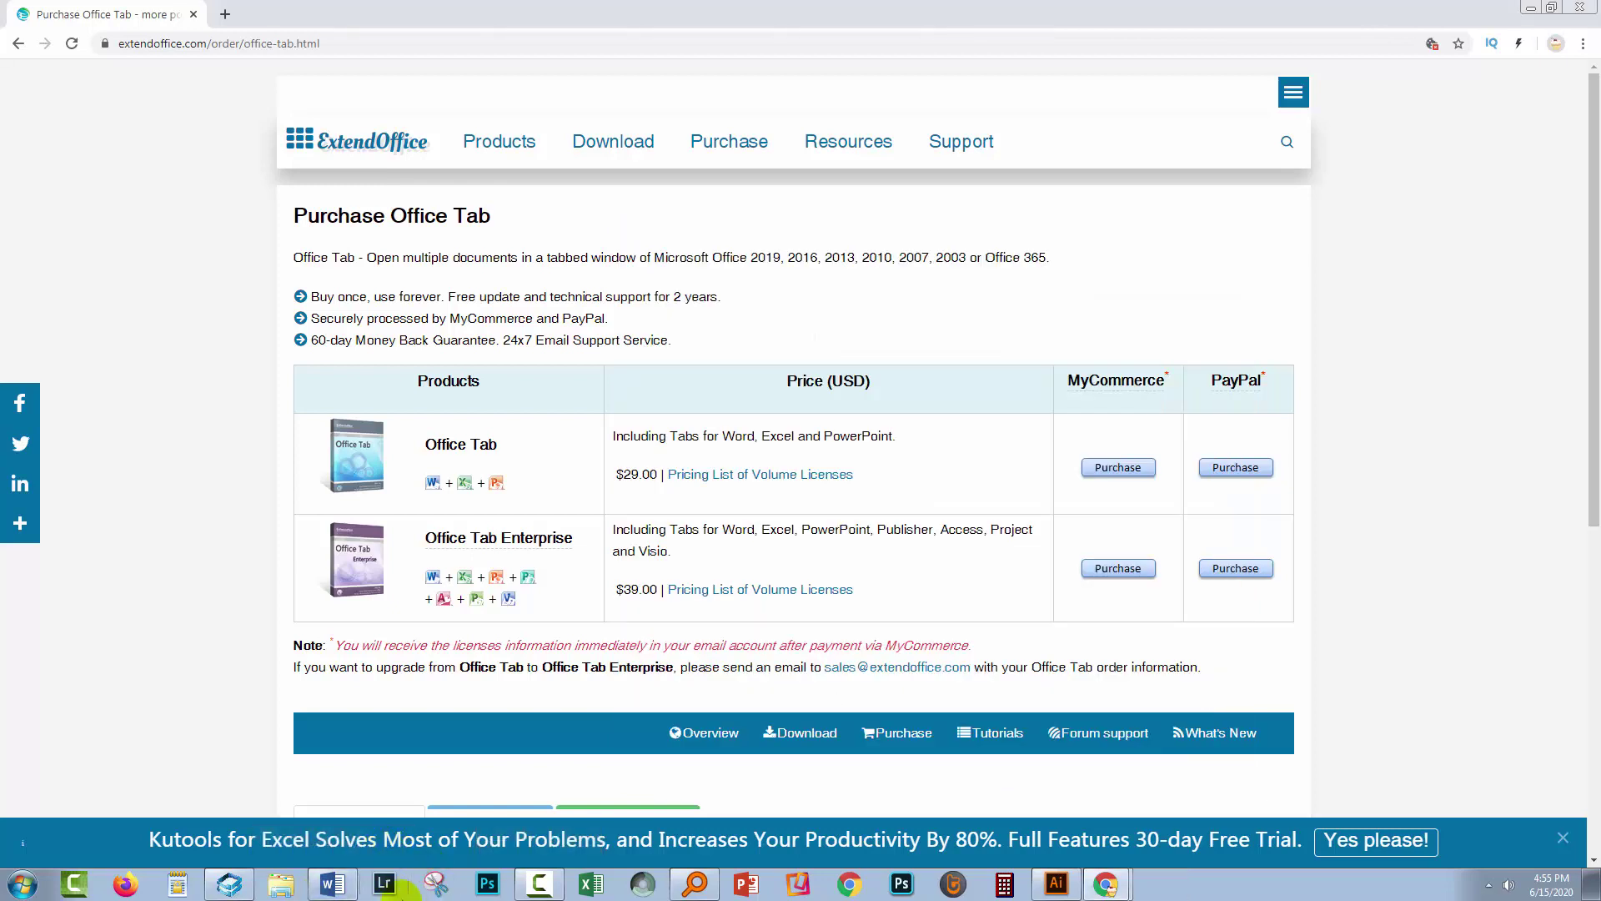
- Bring Word forward from the taskbar, showing Document3 among its three tabs
click(331, 886)
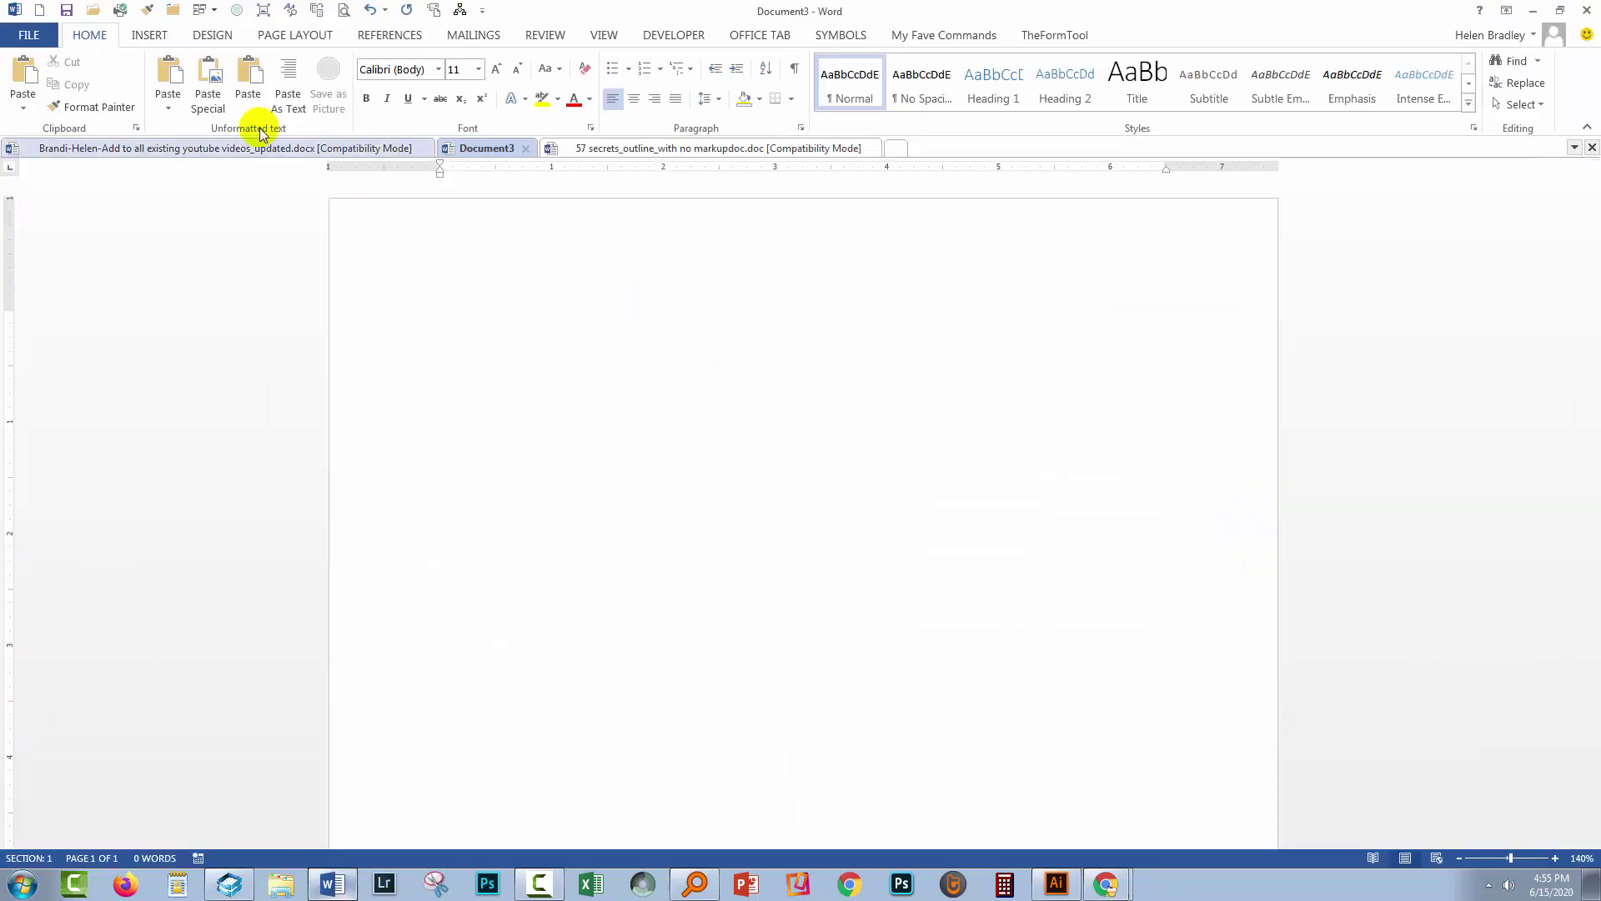